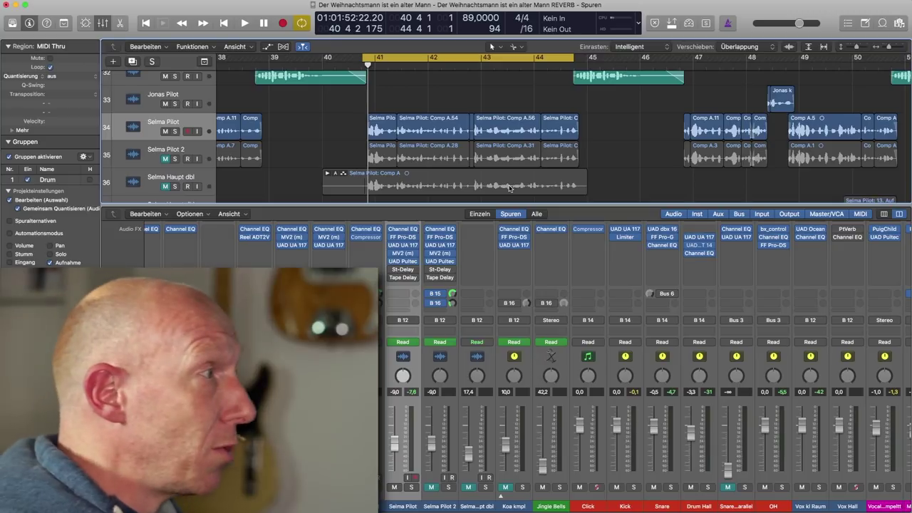
pyautogui.click(412, 487)
pyautogui.press('space')
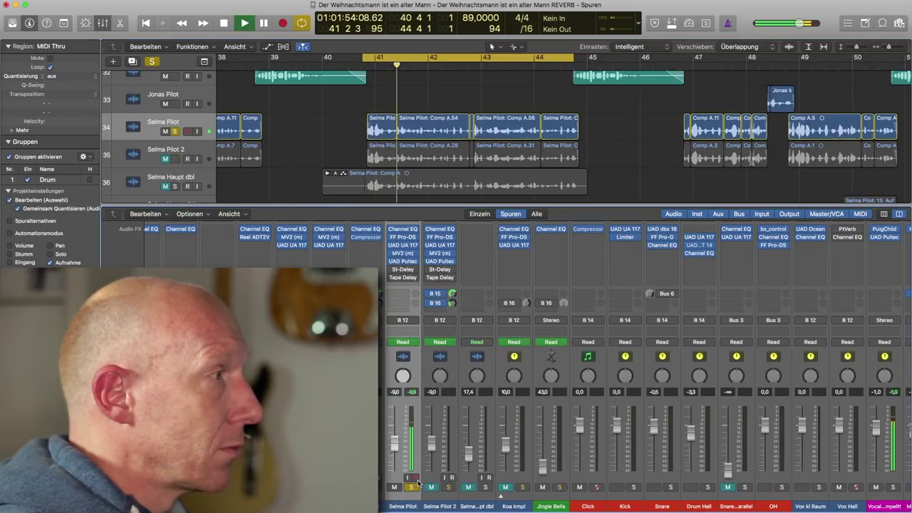
pyautogui.scroll(1, 424, 413)
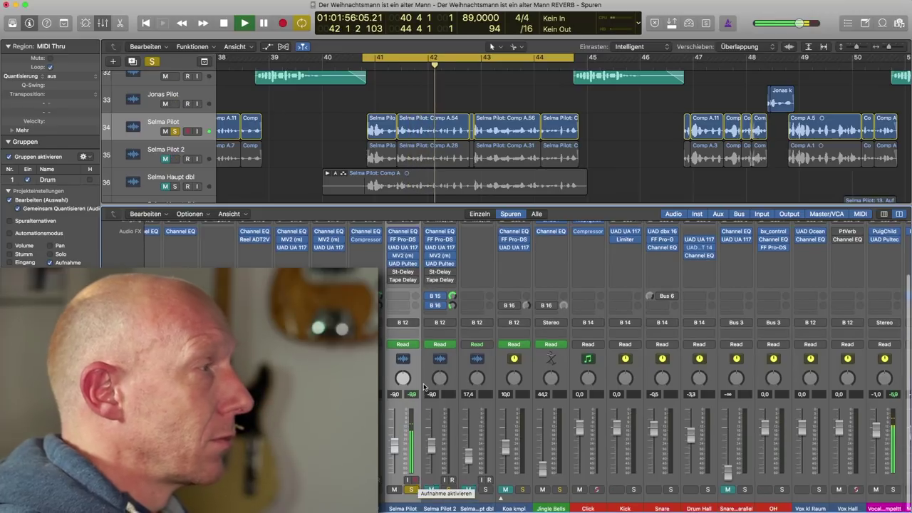
pyautogui.press('space')
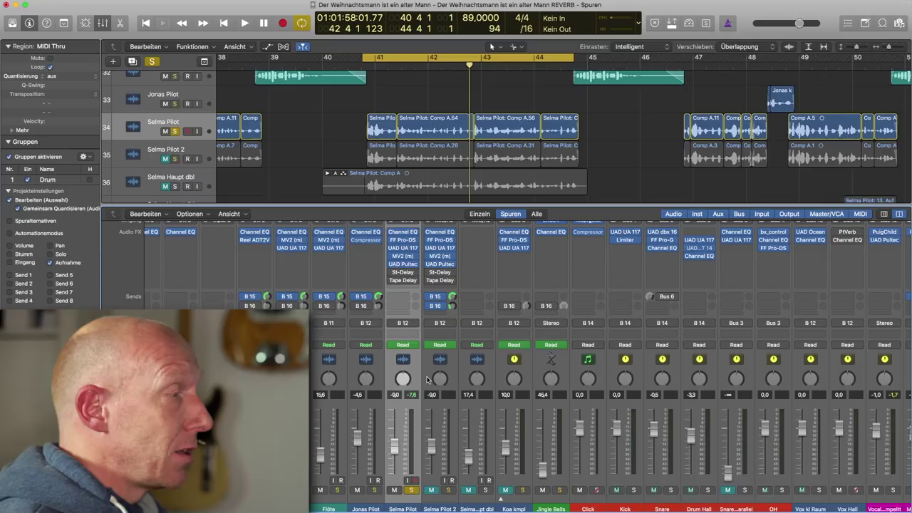
pyautogui.scroll(-1, 481, 375)
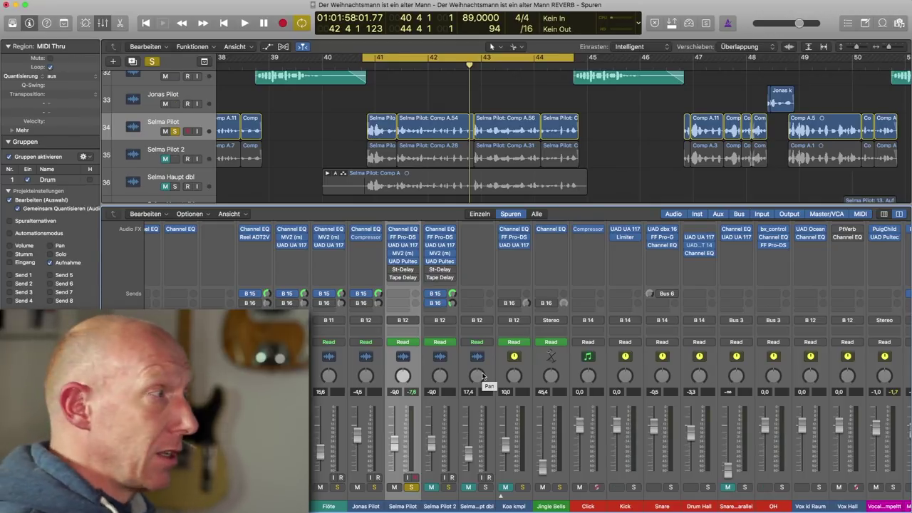
pyautogui.click(852, 482)
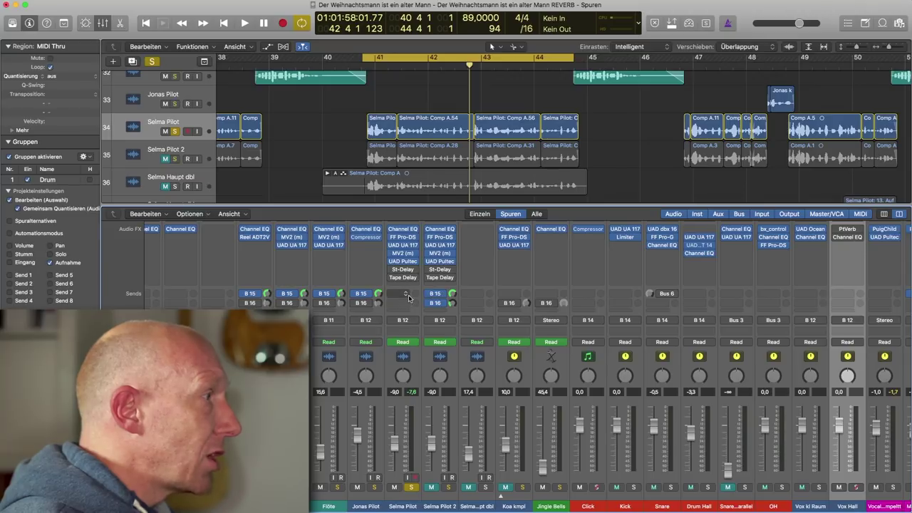
pyautogui.click(407, 297)
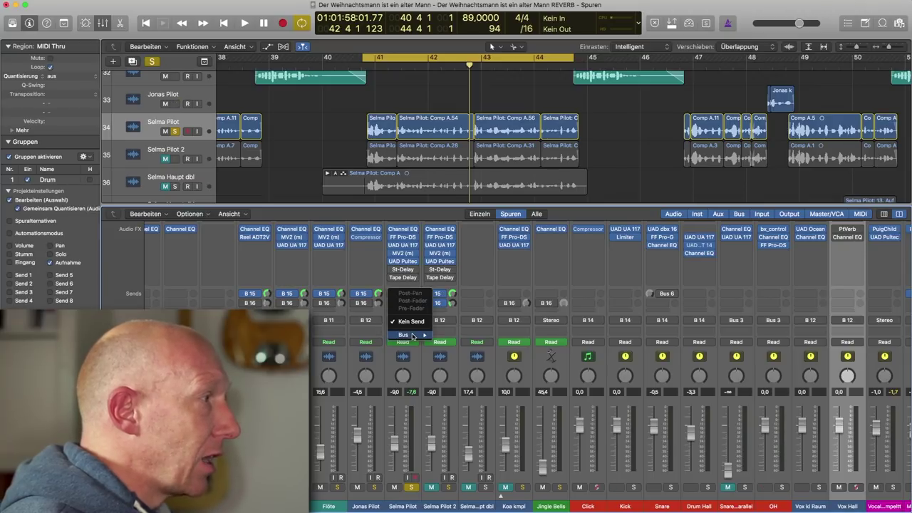
pyautogui.moveTo(412, 335)
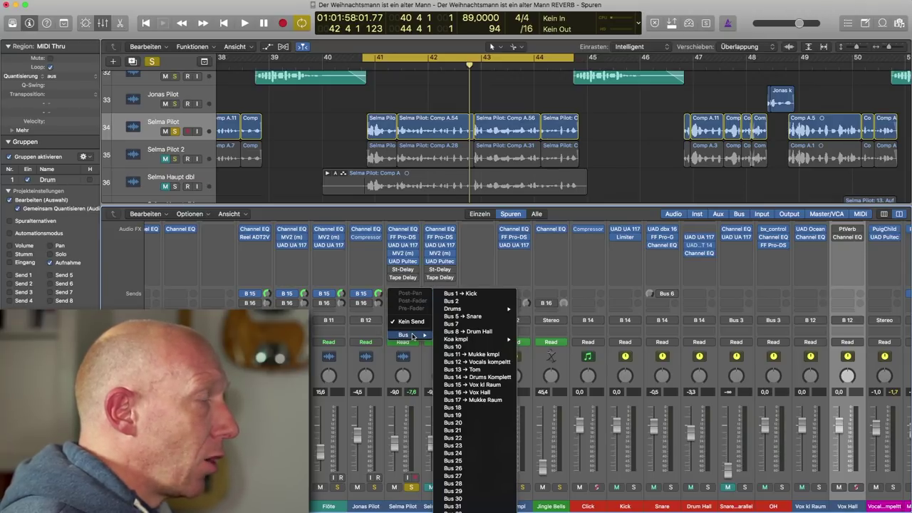
pyautogui.click(484, 392)
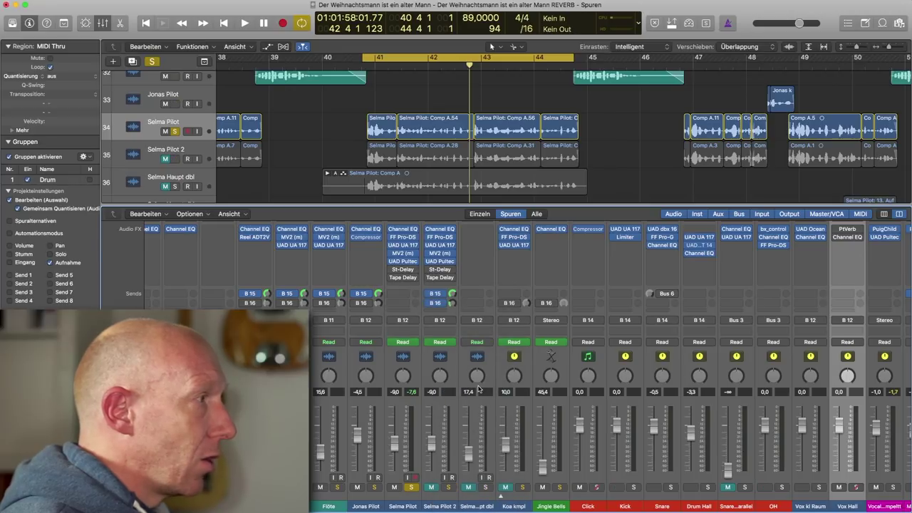
pyautogui.keyDown('alt'); pyautogui.click(416, 295); pyautogui.keyUp('alt')
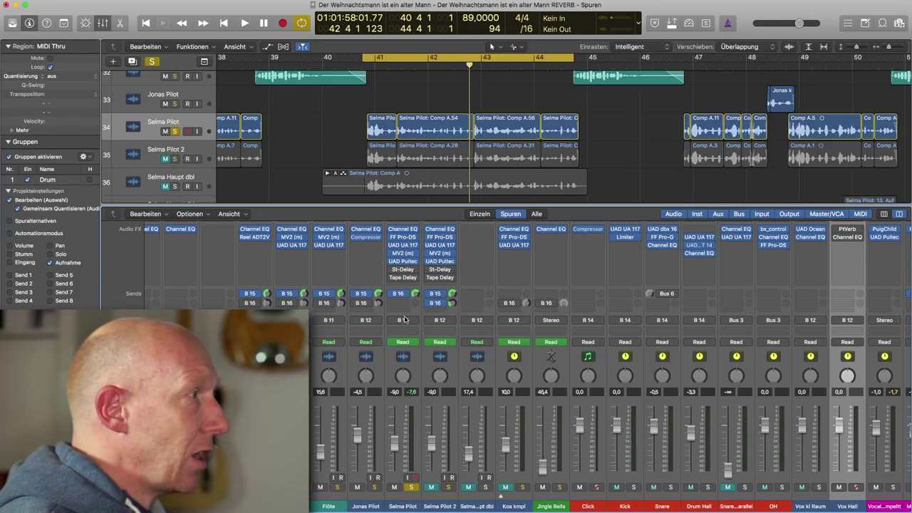
pyautogui.click(417, 372)
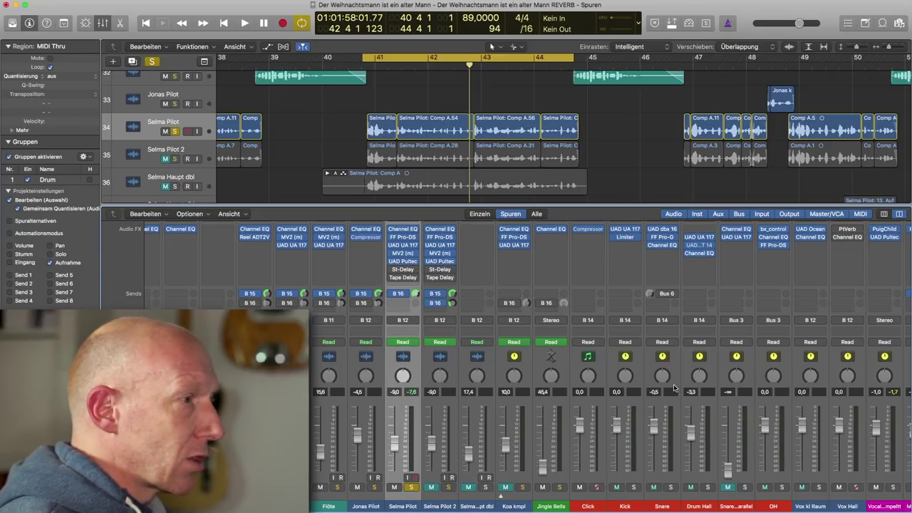
pyautogui.click(848, 408)
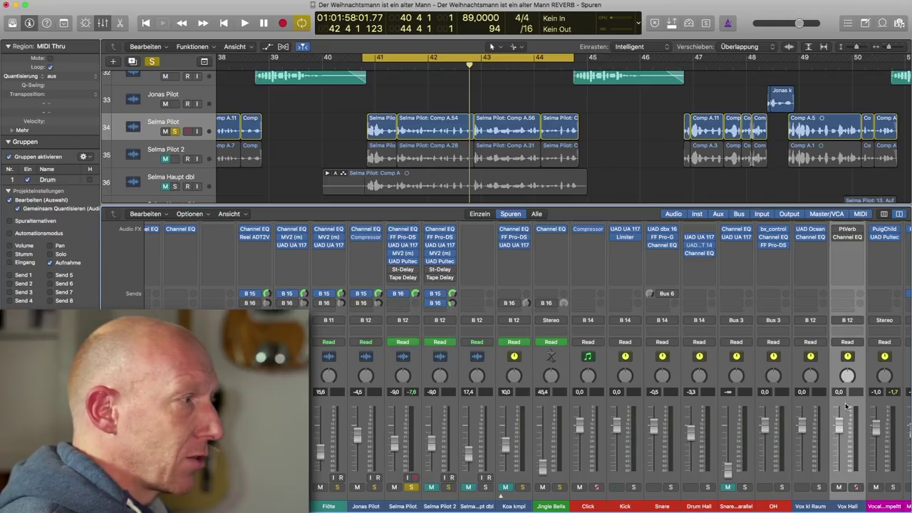
pyautogui.hscroll(5, 847, 406)
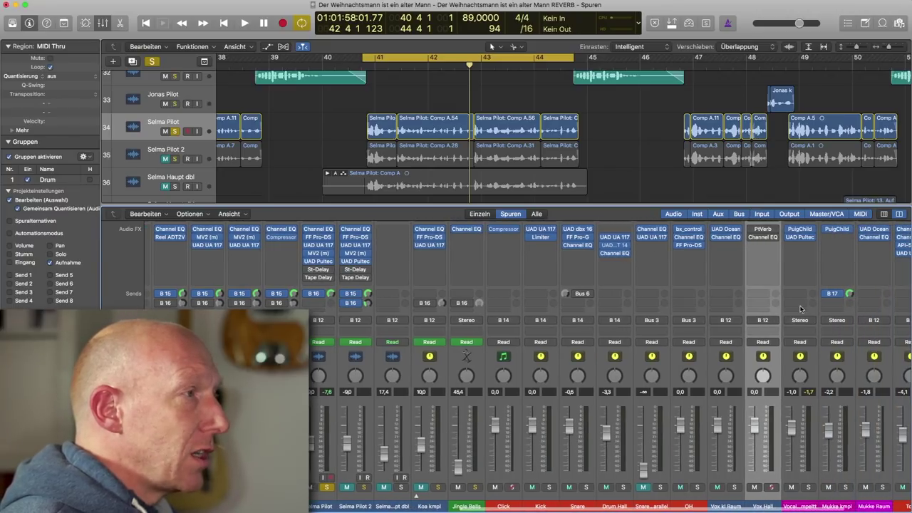
pyautogui.click(762, 230)
# Reposition the PlatinumVerb window (Reverb Time 2.90 sec) and start playback to hear it.
pyautogui.moveTo(513, 147); pyautogui.dragTo(539, 157)
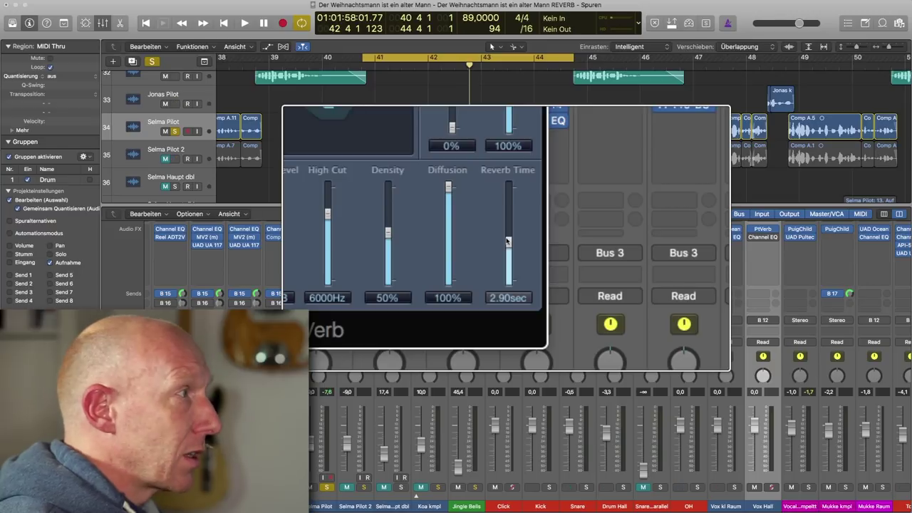
pyautogui.press('space')
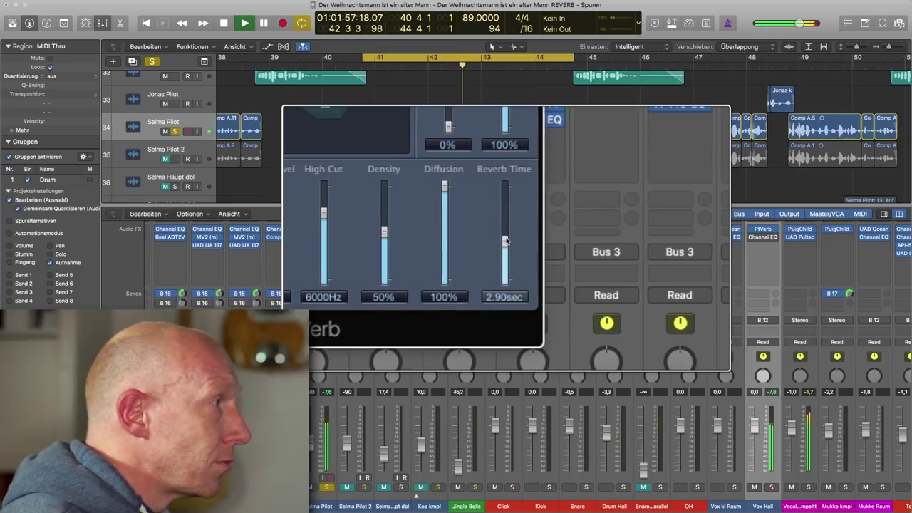
# Shorten the Vox Hall Reverb Time from 2.90 to 1.45 sec while listening, then replay.
pyautogui.moveTo(505, 241); pyautogui.dragTo(506, 242)
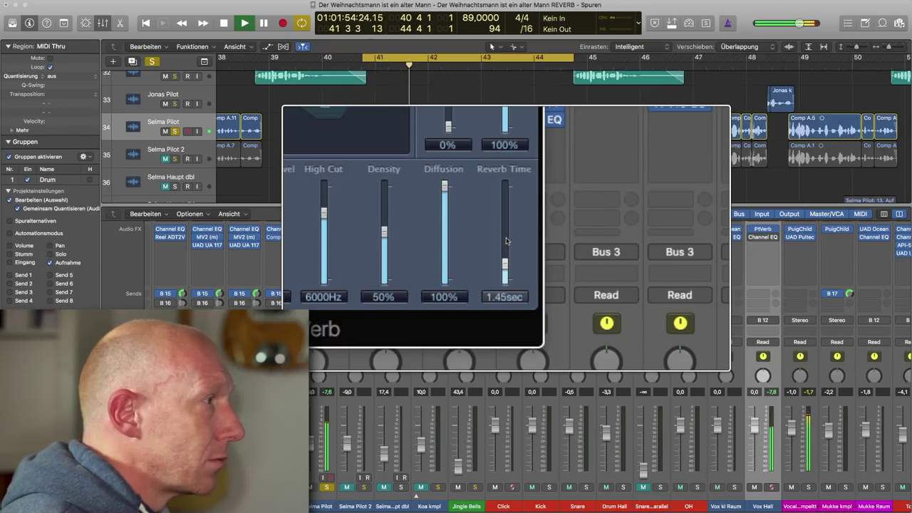
pyautogui.moveTo(507, 242); pyautogui.dragTo(506, 241)
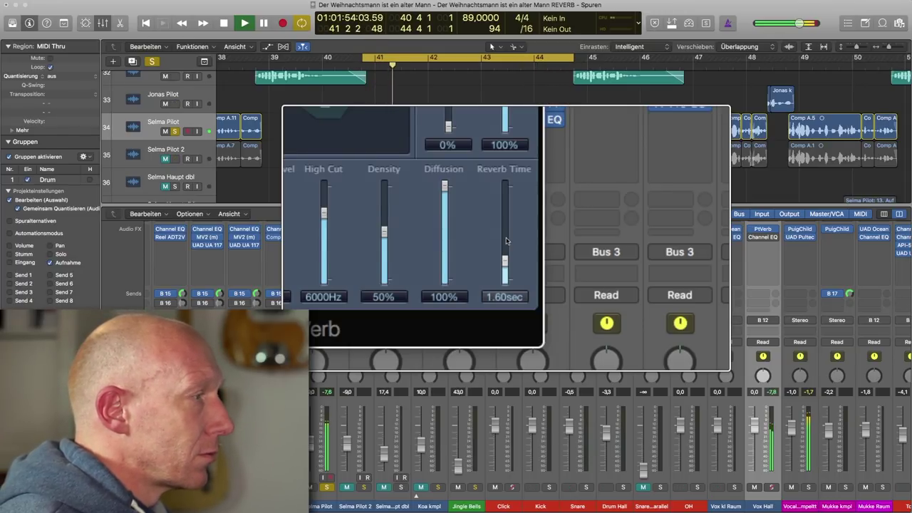
pyautogui.scroll(-3, 507, 240)
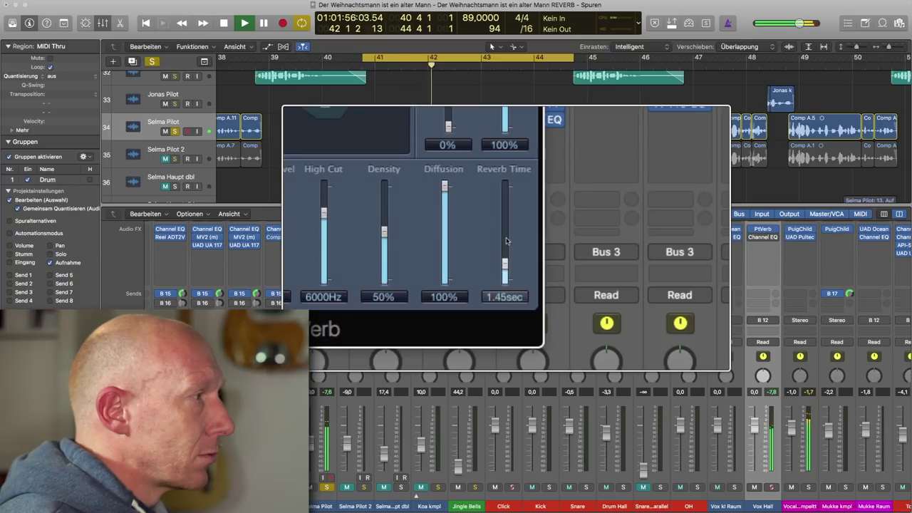
pyautogui.press('space')
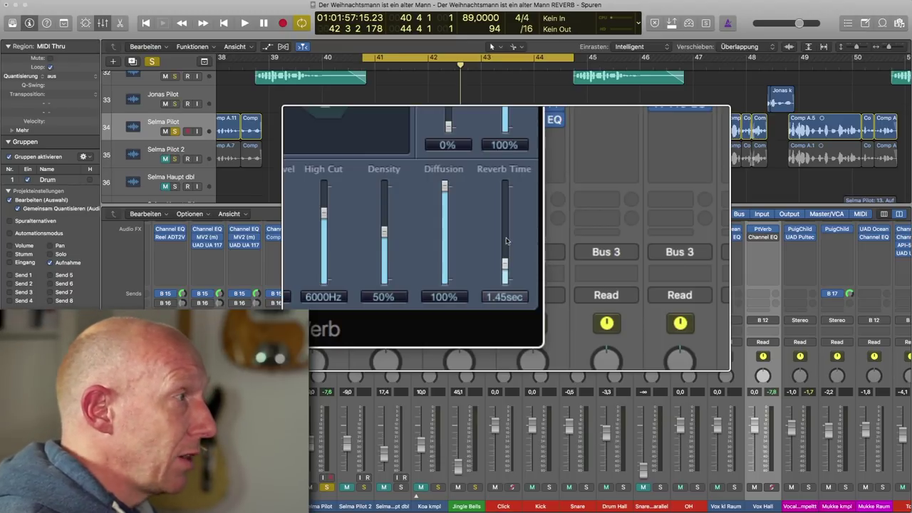
pyautogui.press('space')
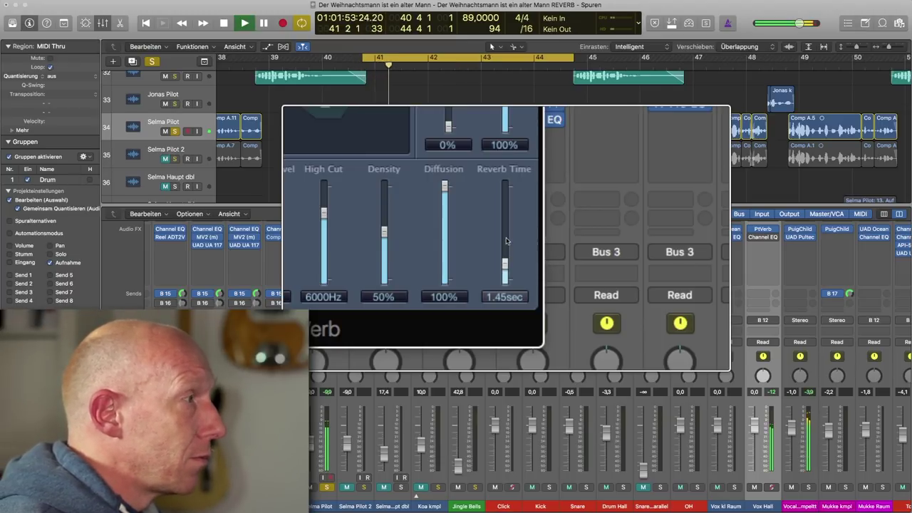
pyautogui.scroll(-5, 506, 241)
pyautogui.scroll(-3, 506, 241)
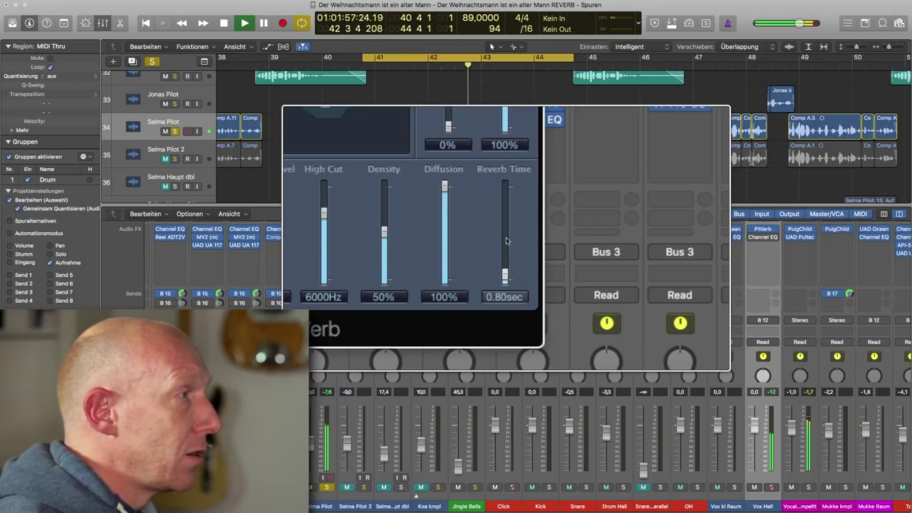
pyautogui.scroll(6, 507, 241)
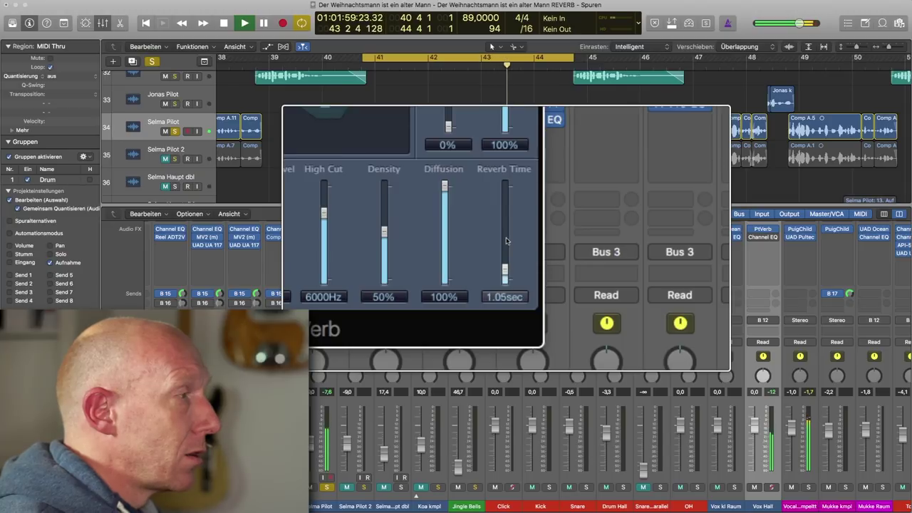
pyautogui.scroll(6, 507, 241)
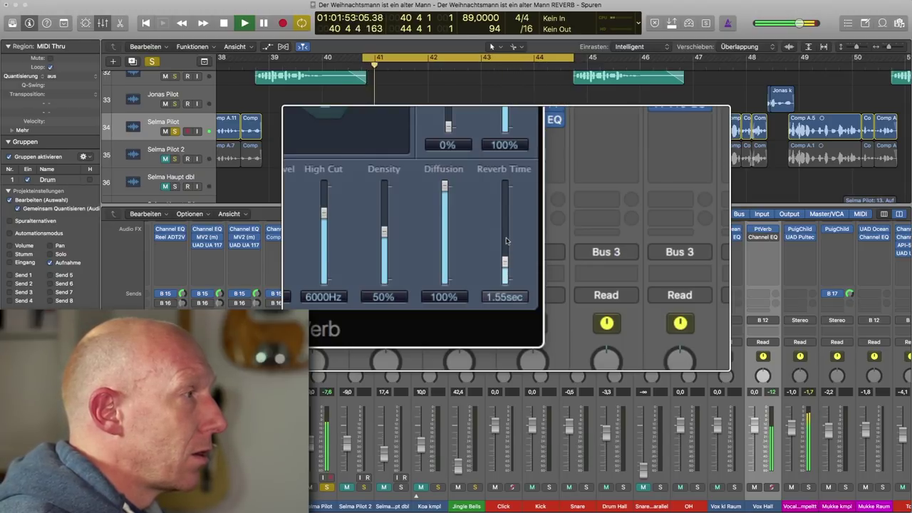
pyautogui.scroll(1, 507, 241)
pyautogui.scroll(-3, 507, 241)
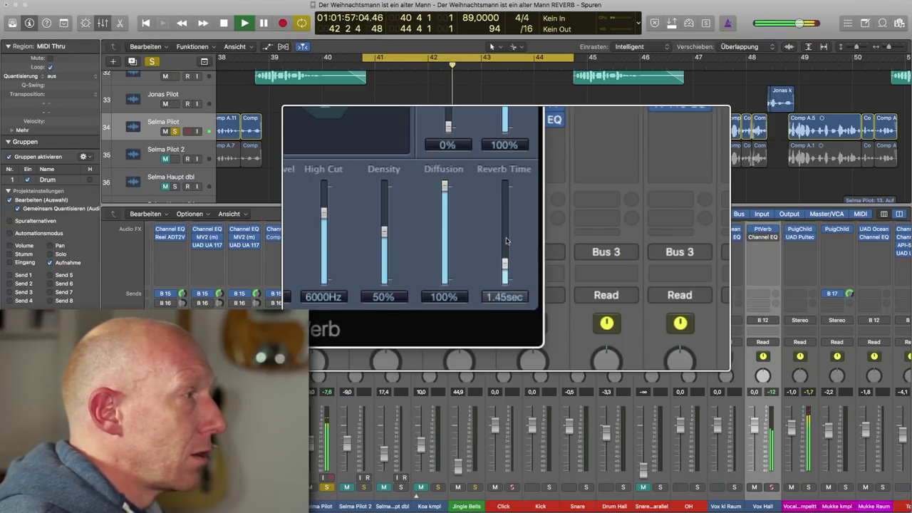
pyautogui.press('space')
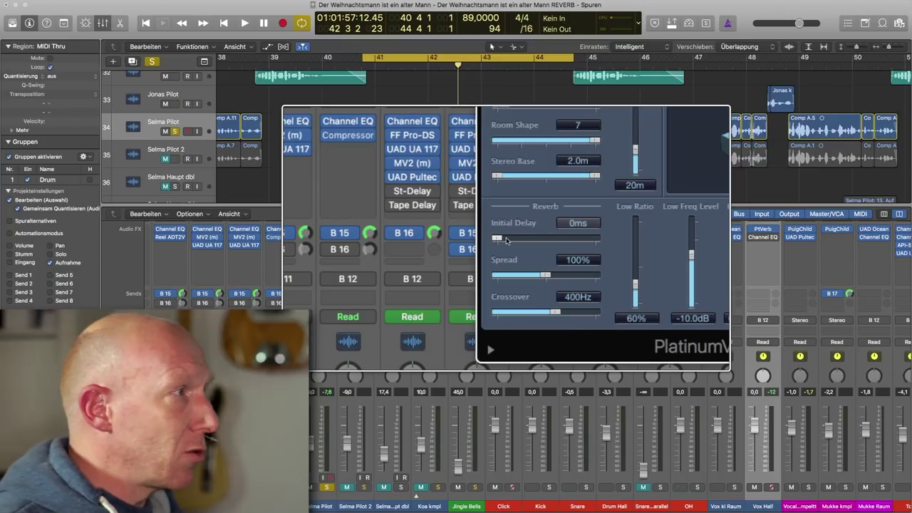
# Set the PlatinumVerb Initial Delay to 40 ms.
pyautogui.doubleClick(578, 223)
pyautogui.write('40')
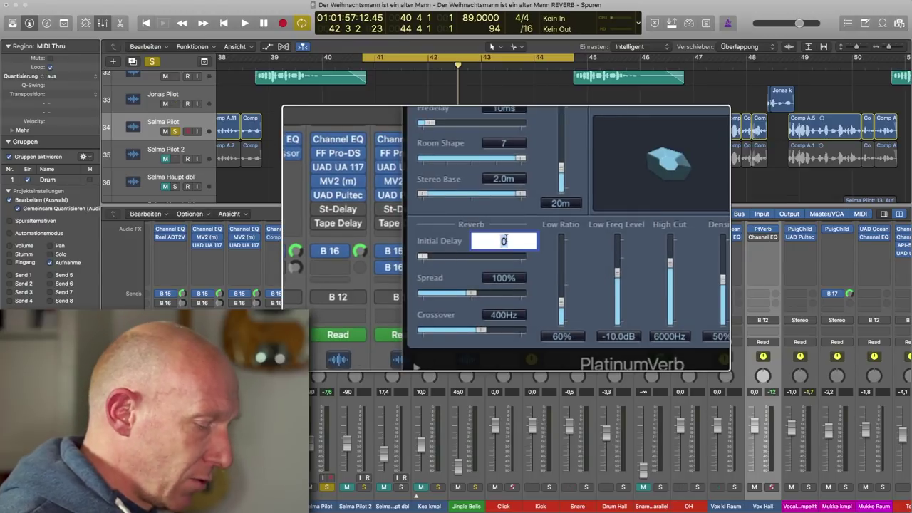
pyautogui.press('Return')
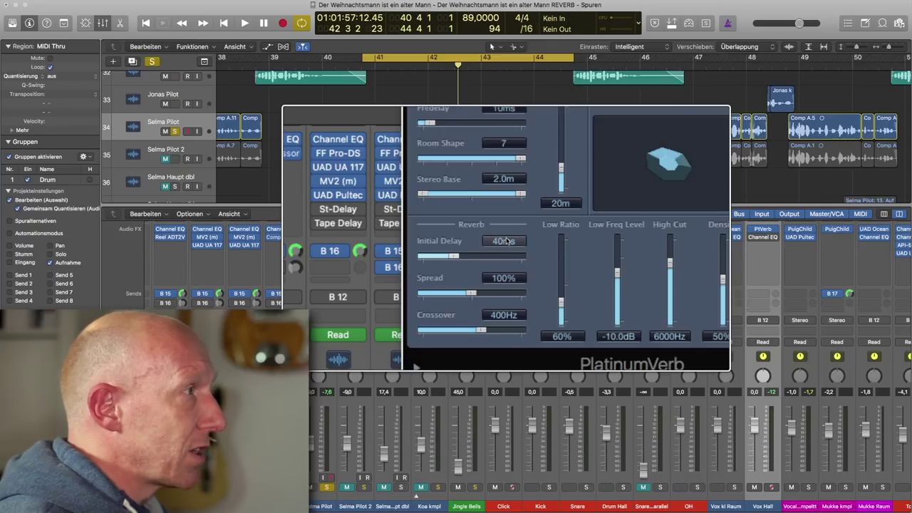
# Listen at 40 ms, then reset Initial Delay to 0 ms and listen again to compare.
pyautogui.press('space')
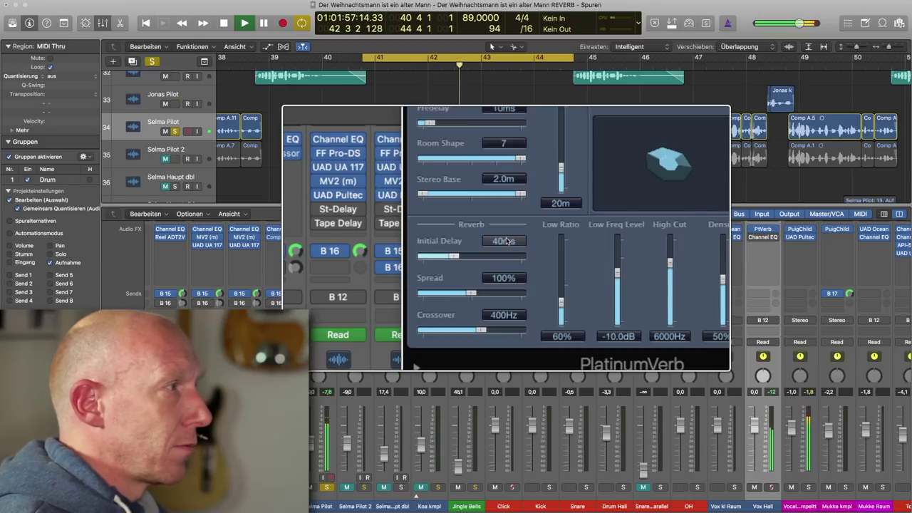
pyautogui.press('space')
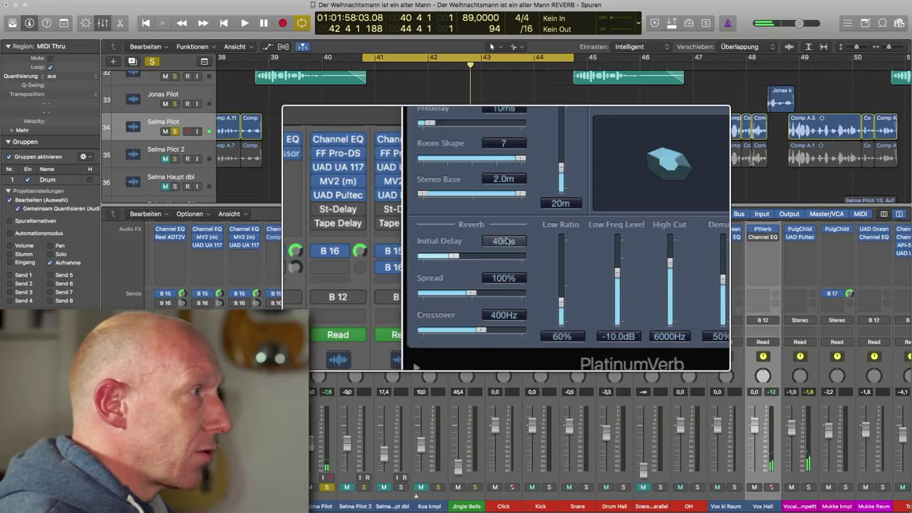
pyautogui.doubleClick(504, 241)
pyautogui.write('0')
pyautogui.press('Return')
pyautogui.press('space')
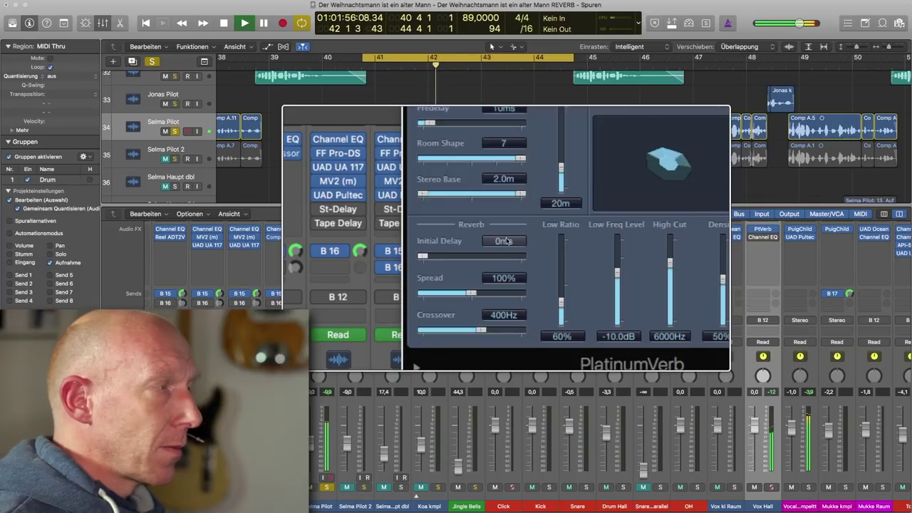
pyautogui.press('space')
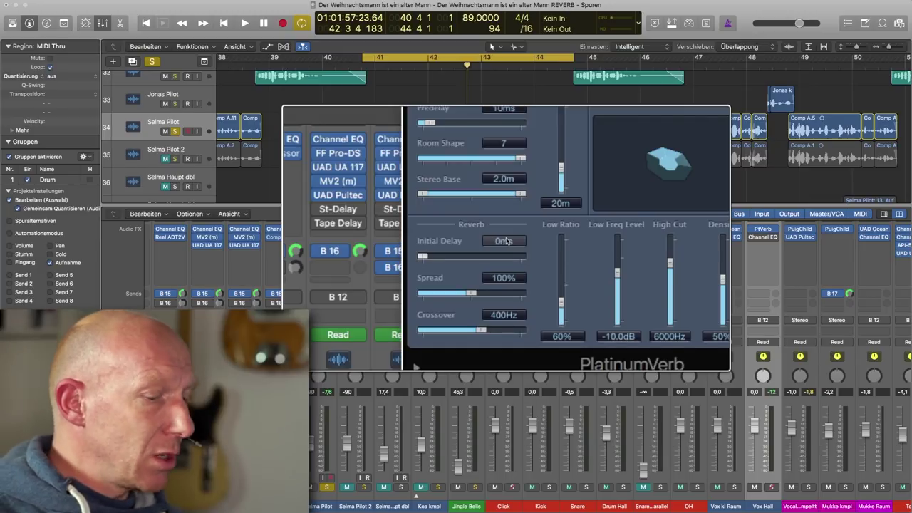
# Return Initial Delay to 40 ms and close the PlatinumVerb window.
pyautogui.doubleClick(504, 241)
pyautogui.write('40')
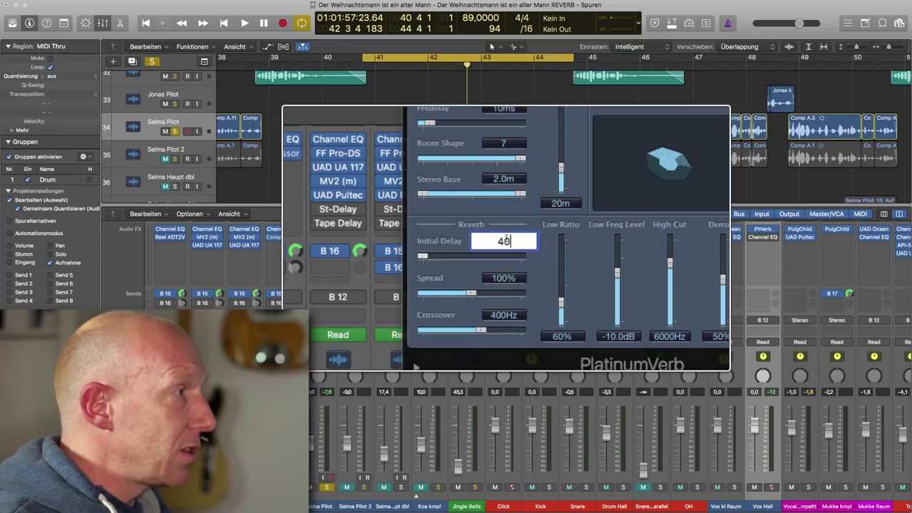
pyautogui.press('Return')
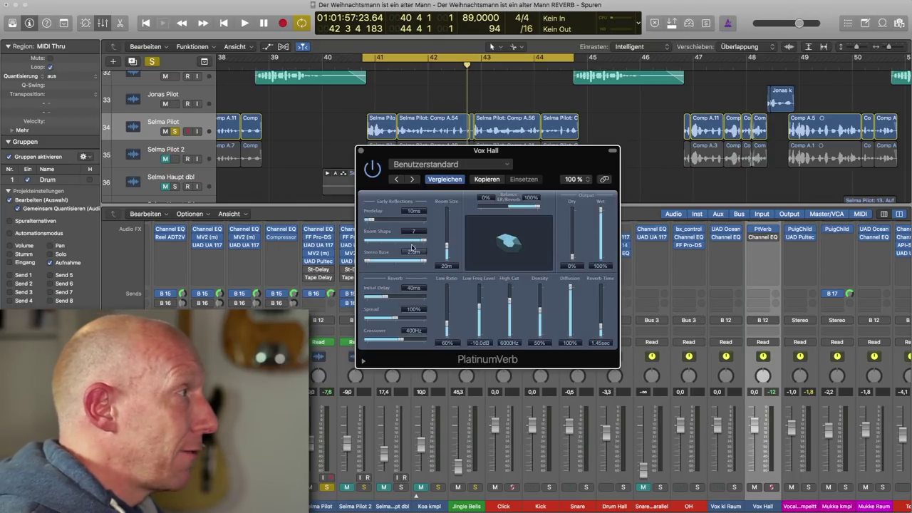
pyautogui.click(361, 152)
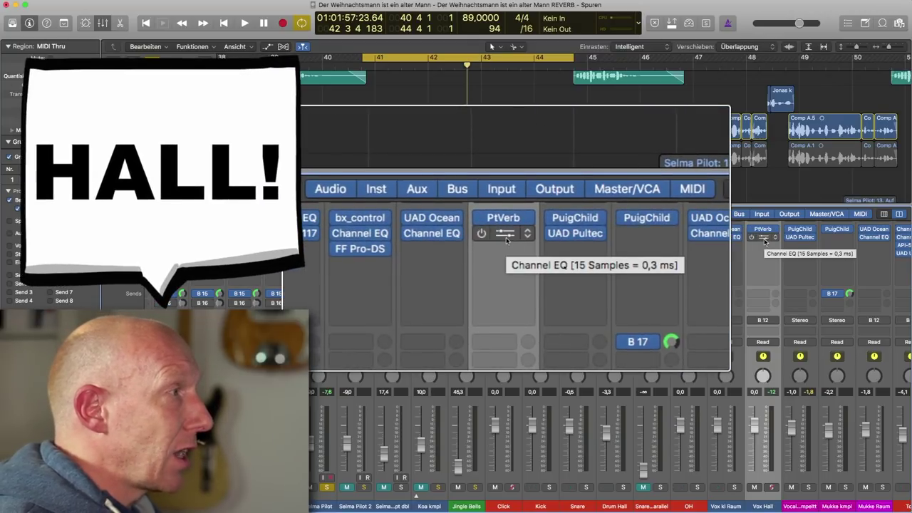
# Review the Vox Hall Channel EQ's 215 Hz and 3050 Hz cuts and −2.5 dB at 580 Hz.
pyautogui.click(763, 240)
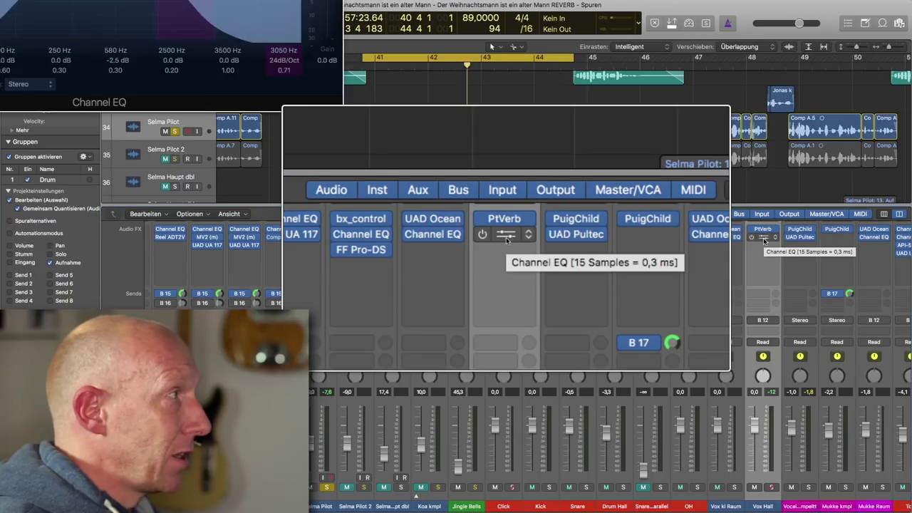
pyautogui.moveTo(181, 0); pyautogui.dragTo(653, 187)
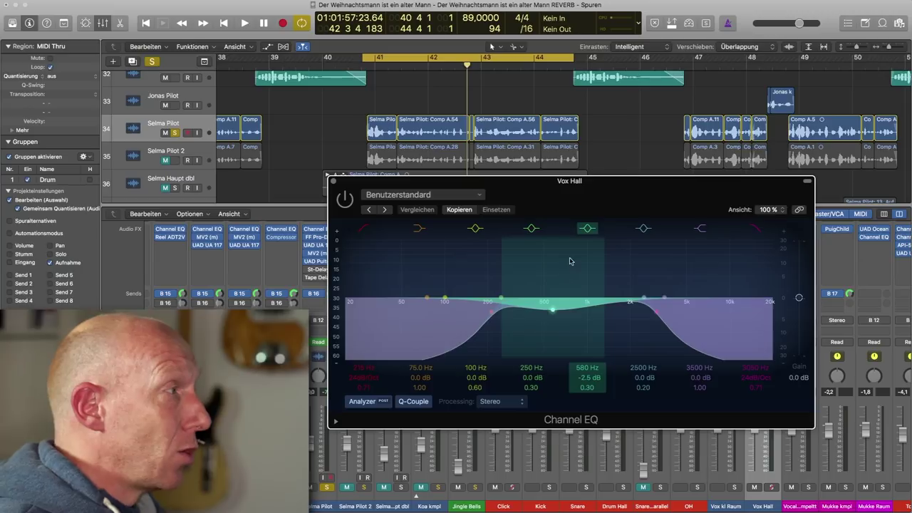
pyautogui.click(333, 182)
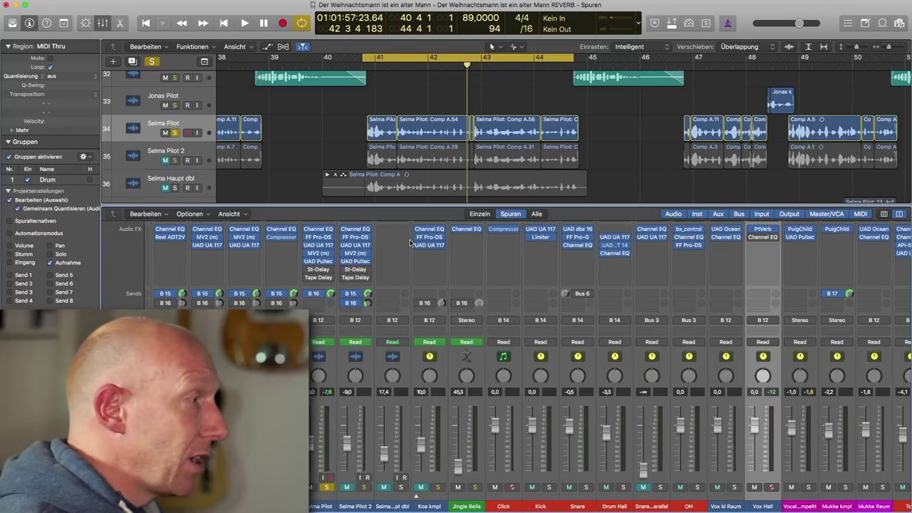
pyautogui.click(326, 488)
pyautogui.press('space')
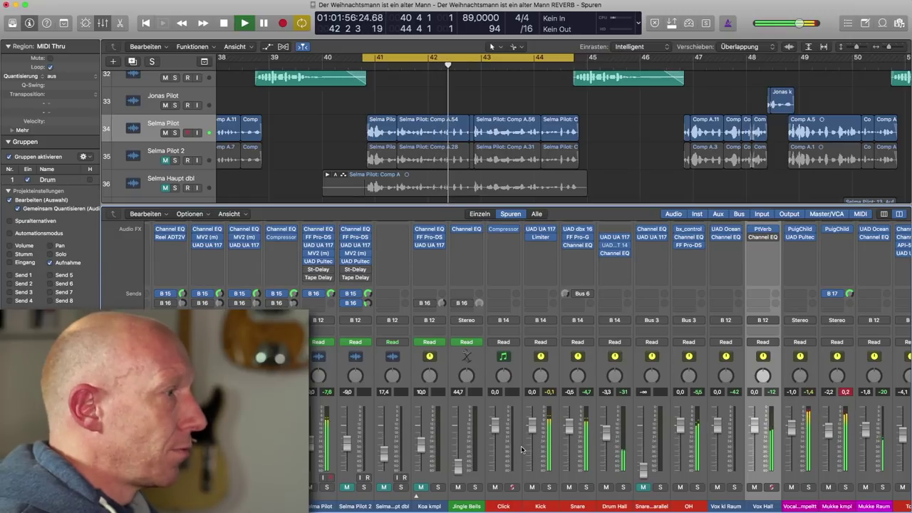
pyautogui.press('space')
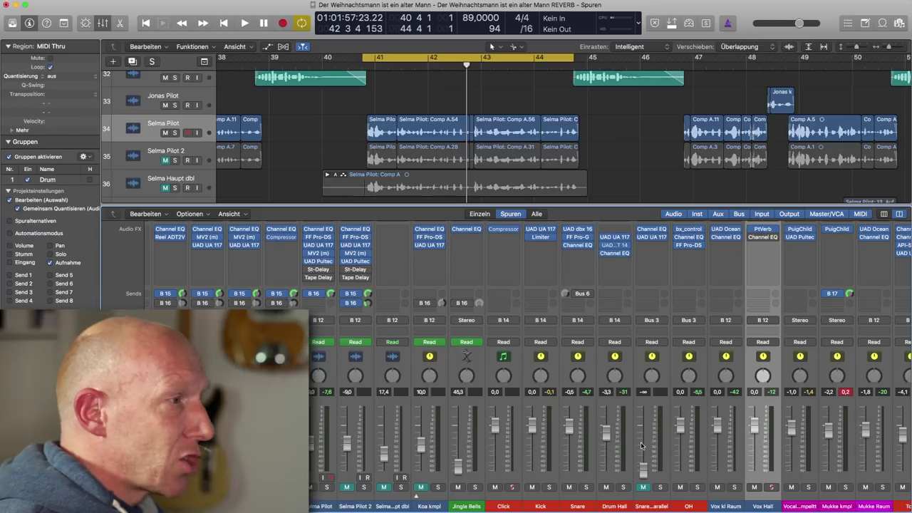
# Lower the Vox Hall fader to about -13.4 dB during playback, then mute it to compare.
pyautogui.press('space')
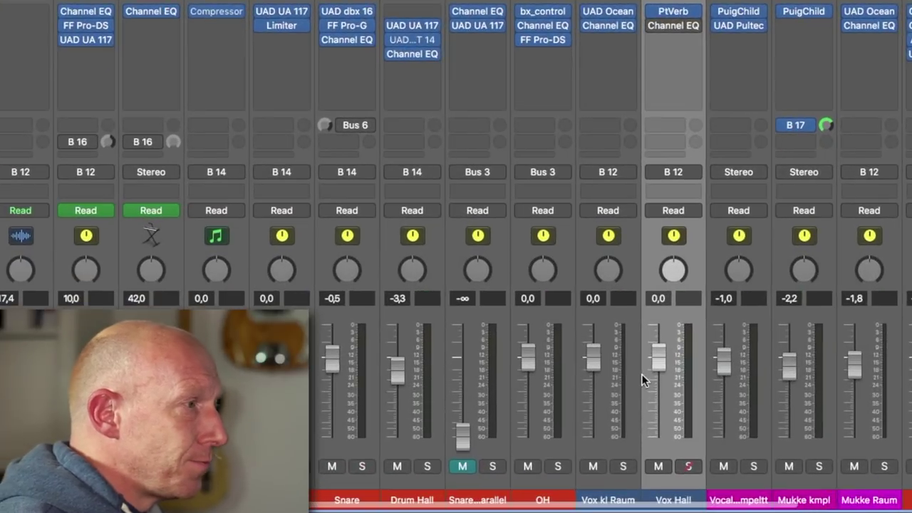
pyautogui.moveTo(755, 427); pyautogui.dragTo(756, 429)
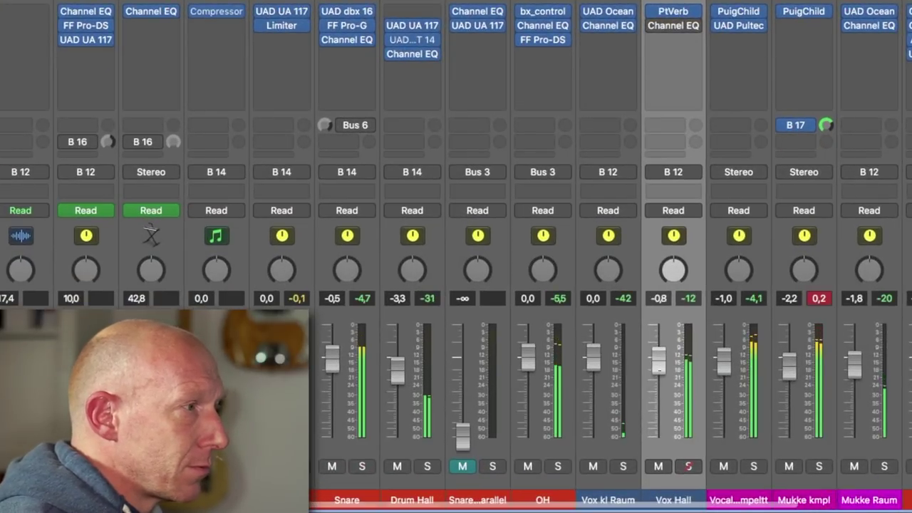
pyautogui.moveTo(659, 360); pyautogui.dragTo(659, 400)
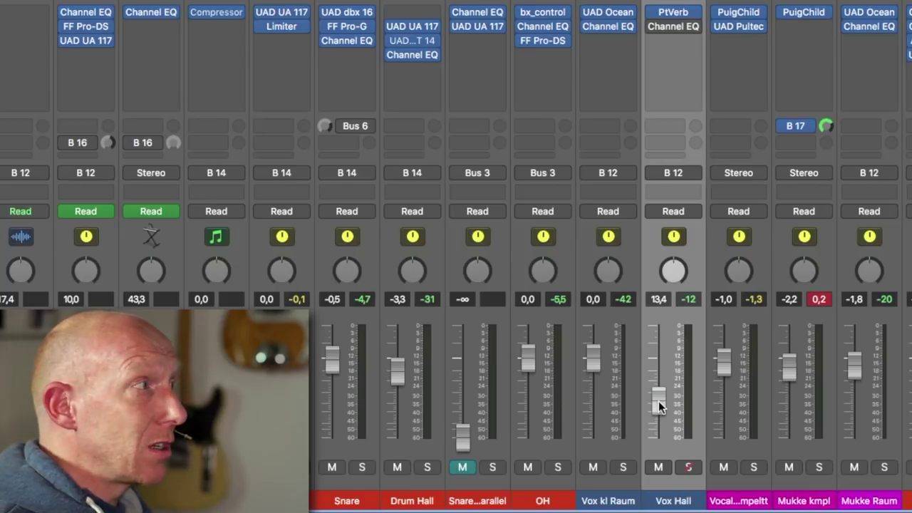
pyautogui.press('space')
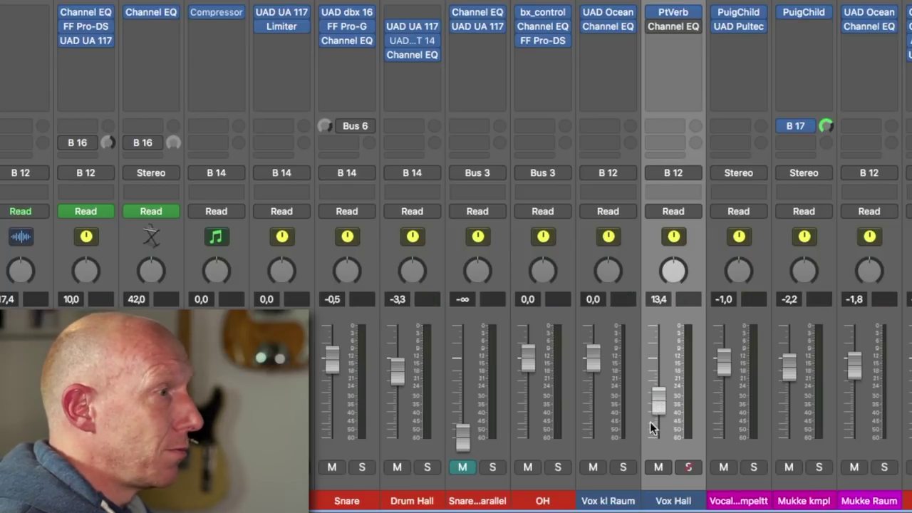
pyautogui.click(661, 467)
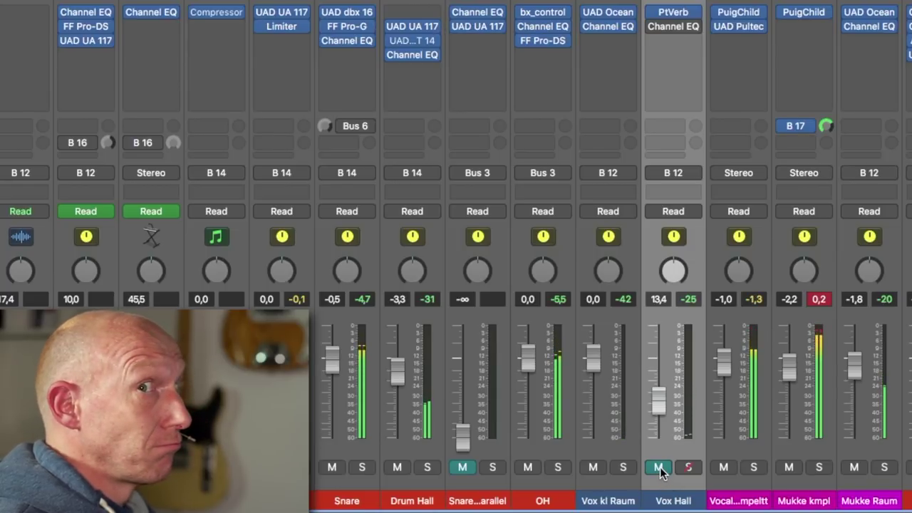
# A/B the Vox Hall reverb by muting and unmuting, then set its fader to -14 dB.
pyautogui.click(660, 467)
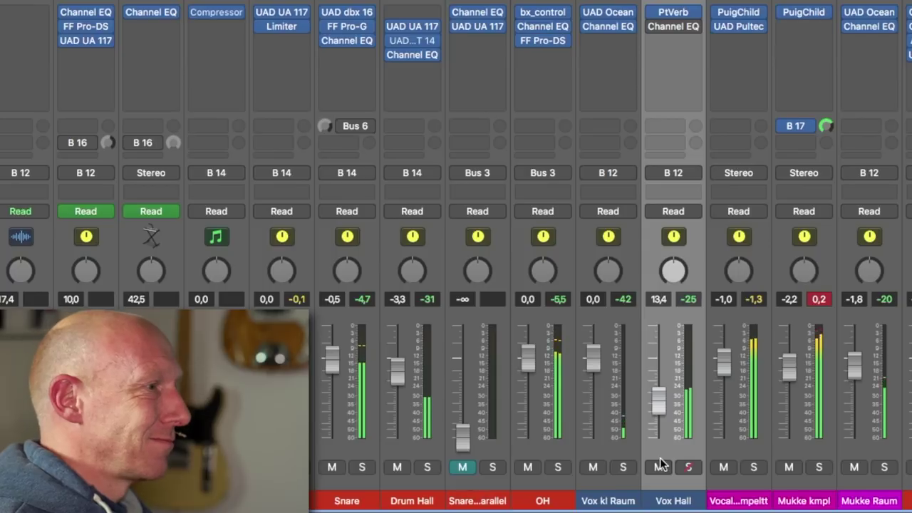
pyautogui.click(659, 468)
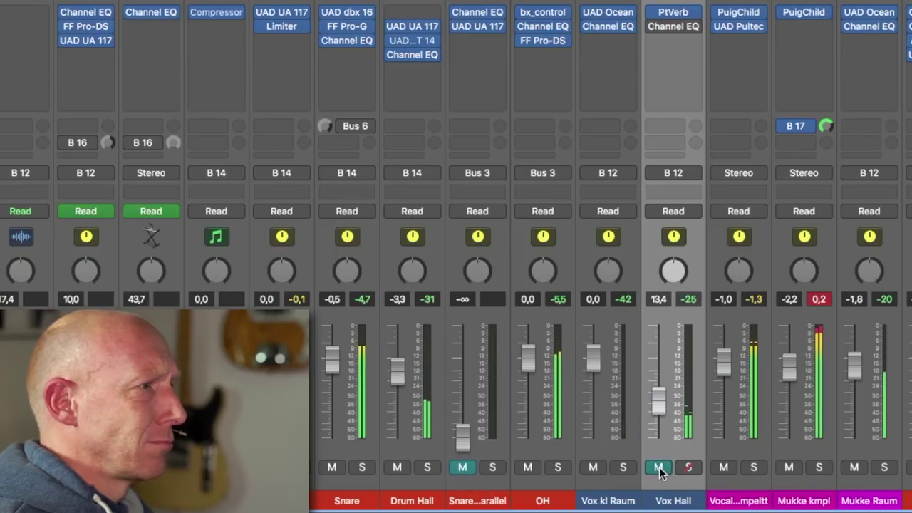
pyautogui.click(659, 467)
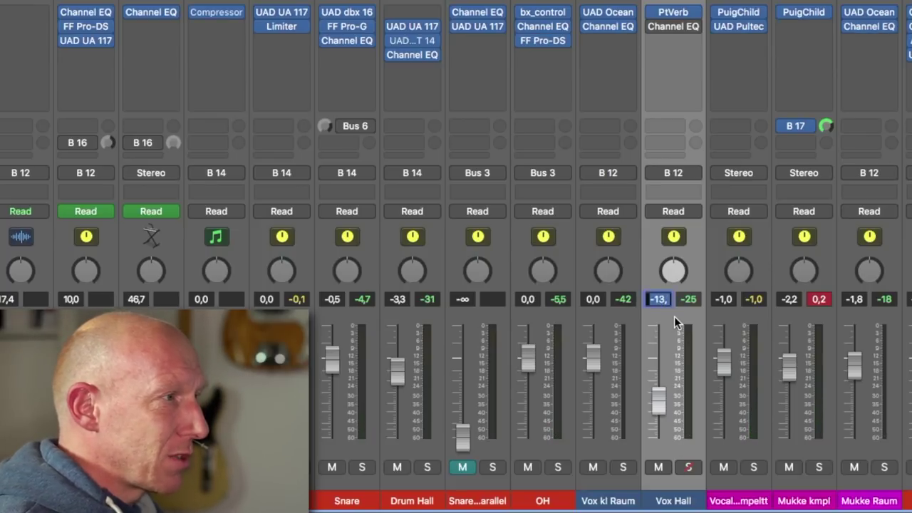
pyautogui.write('-14')
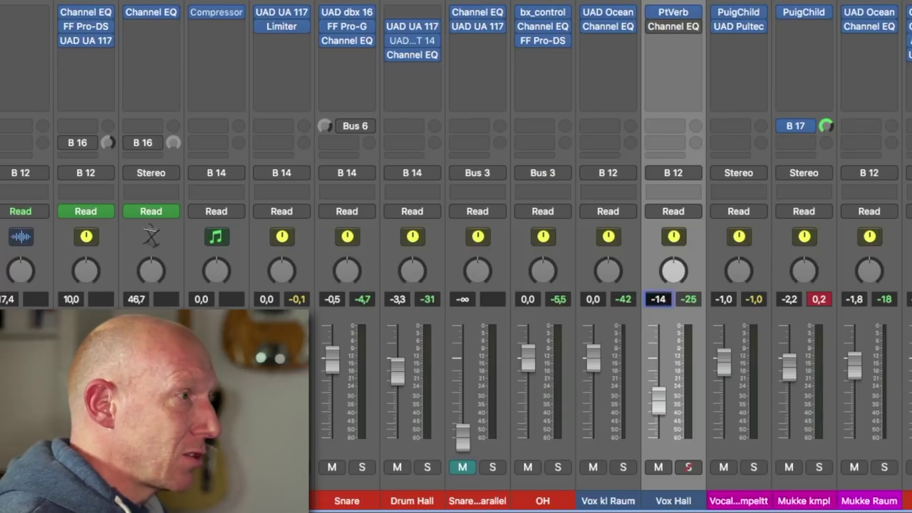
pyautogui.press('Return')
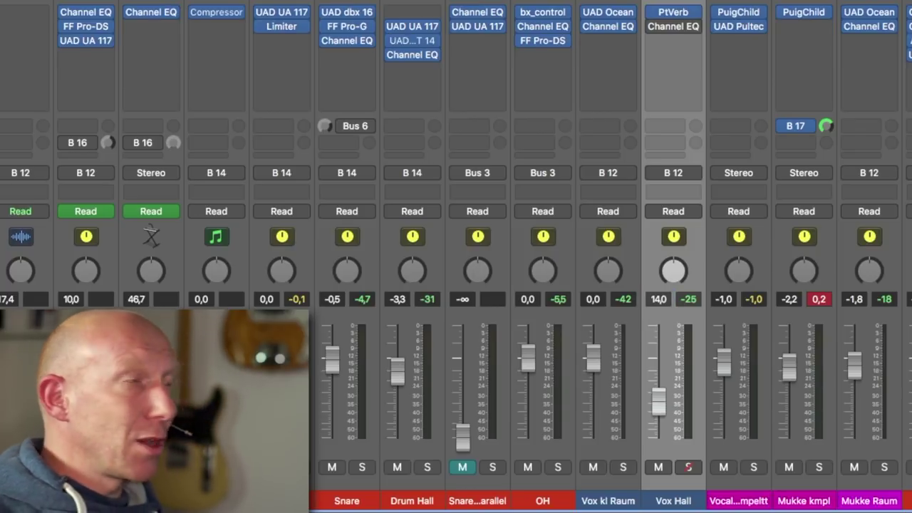